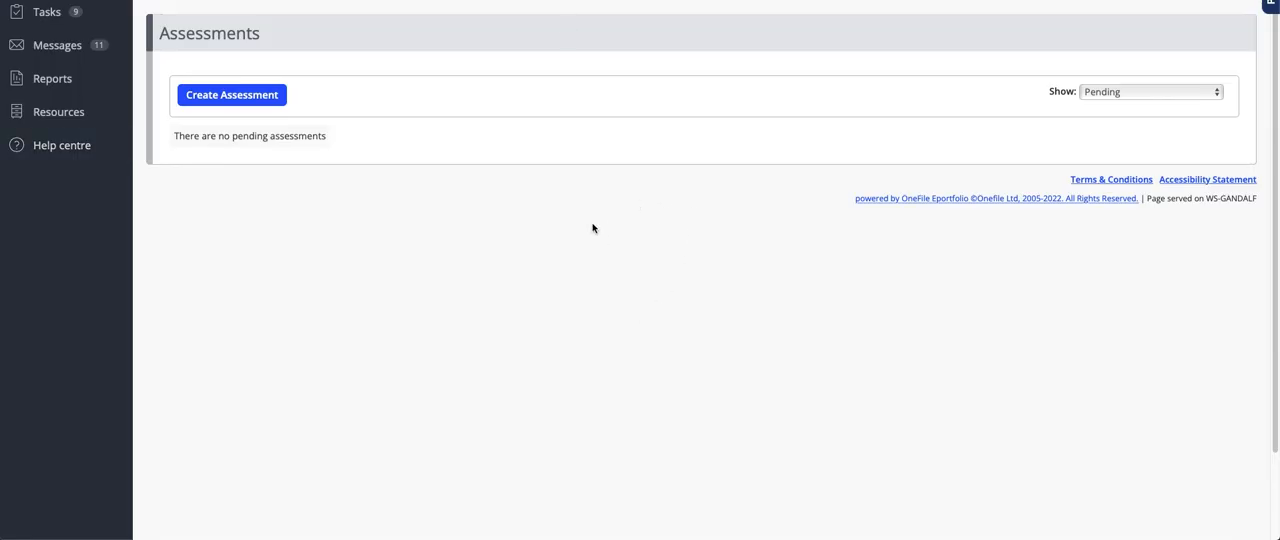
Begin creating a new assessment with Reflective Account as its primary method.
left_click(1139, 97)
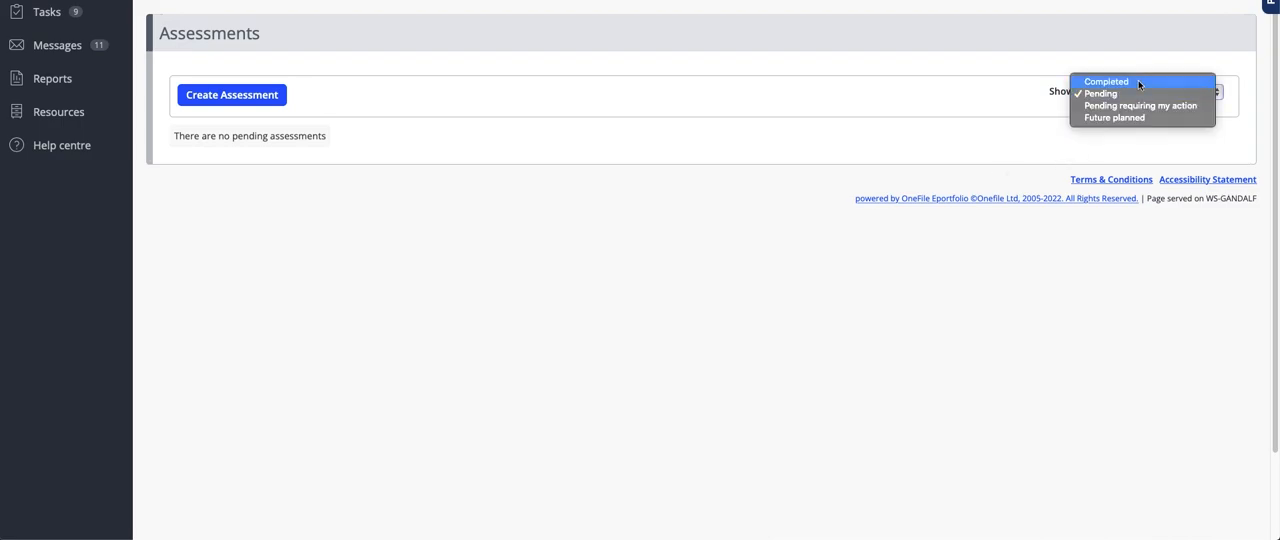
left_click(720, 150)
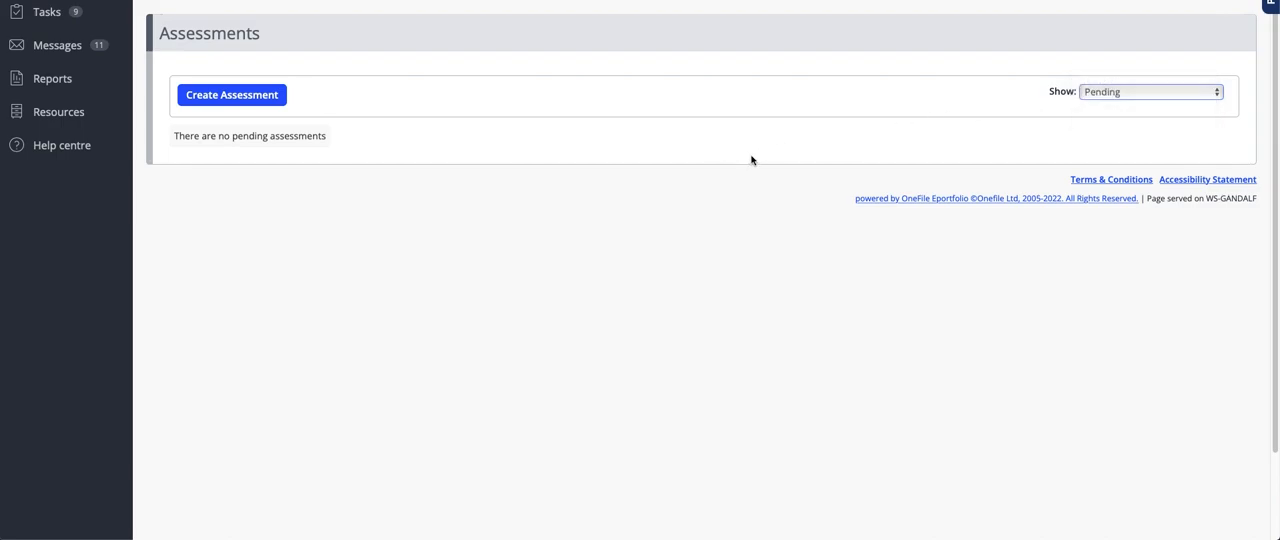
left_click(240, 103)
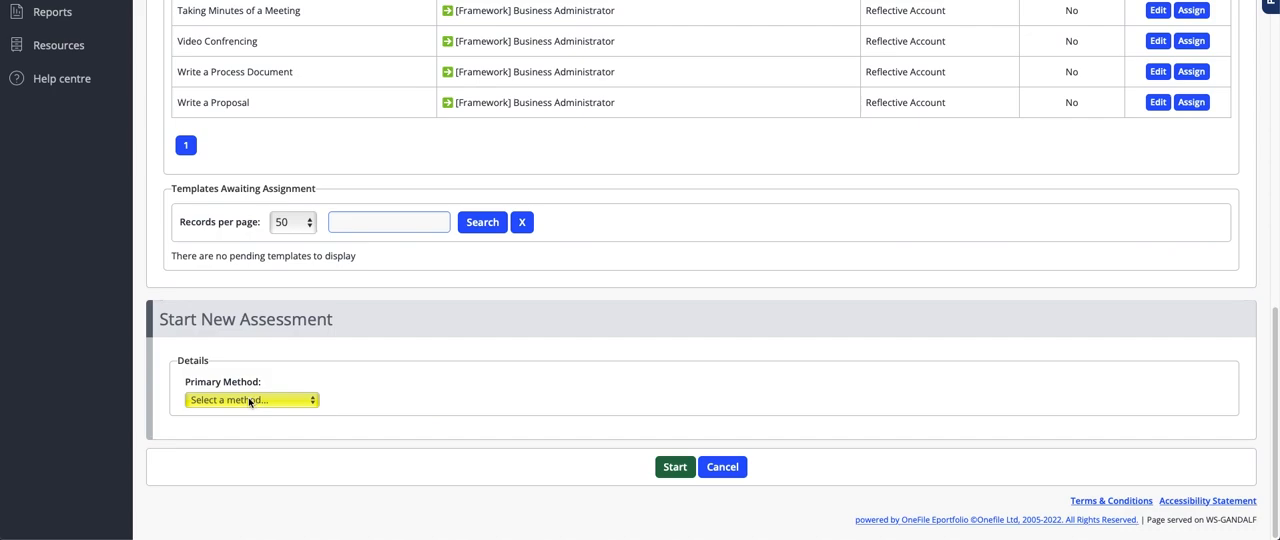
left_click(217, 401)
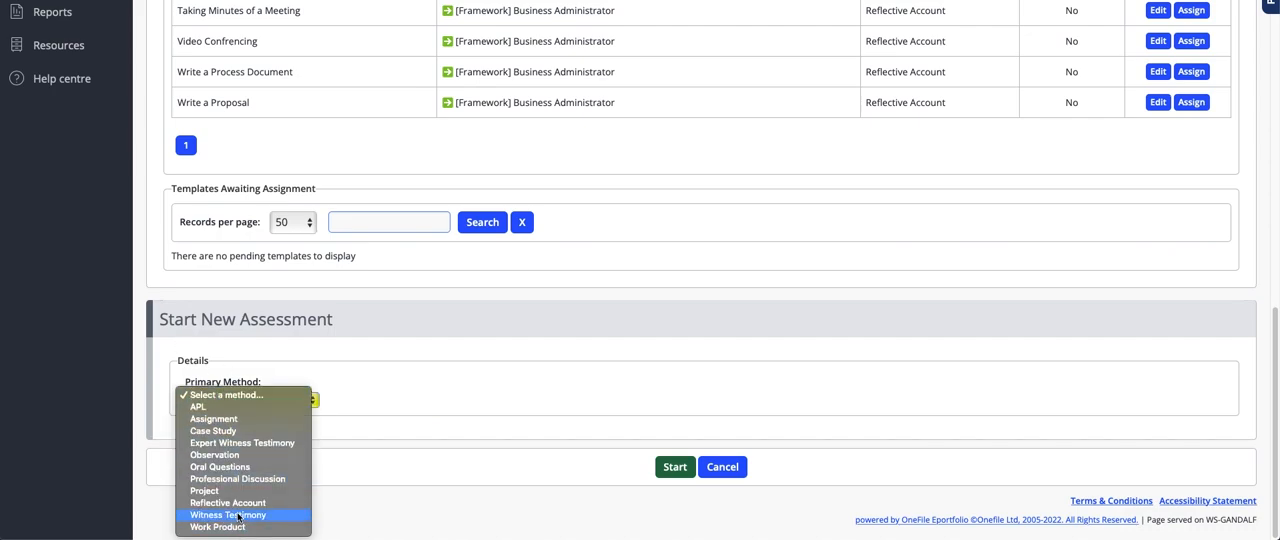
left_click(237, 505)
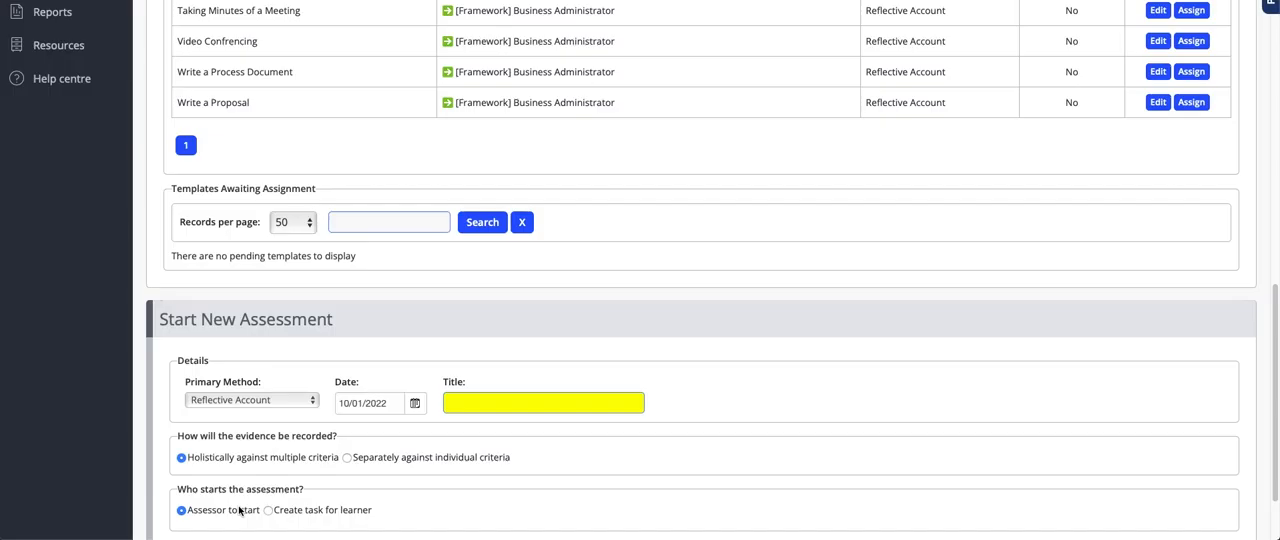
Title the assessment "Running Month End Management Report" and start it.
left_click(452, 404)
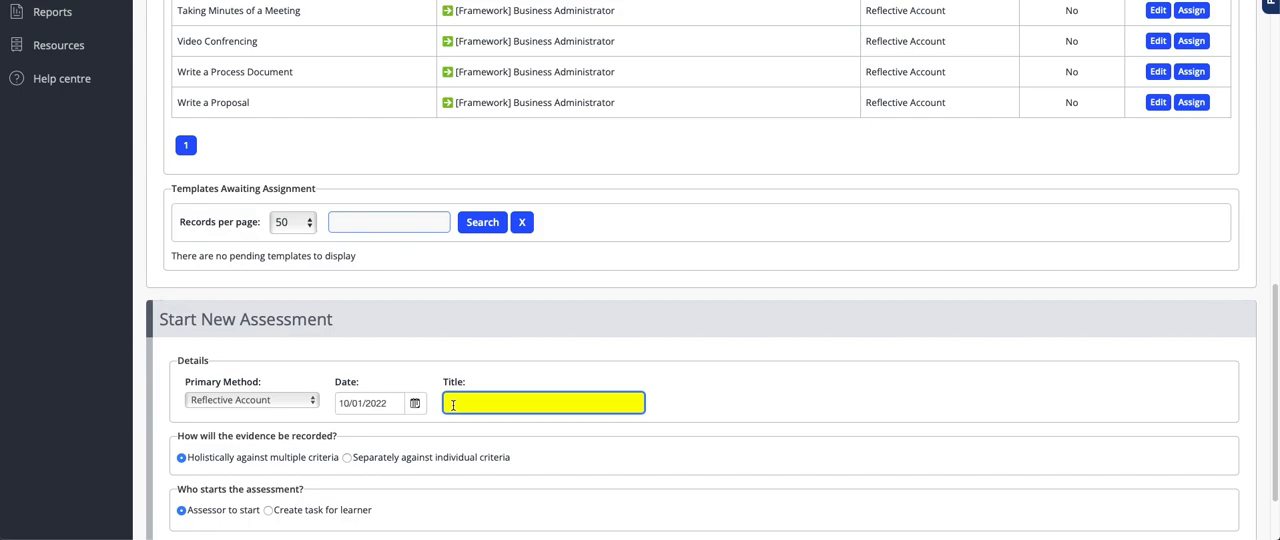
type("Running Month End Manage")
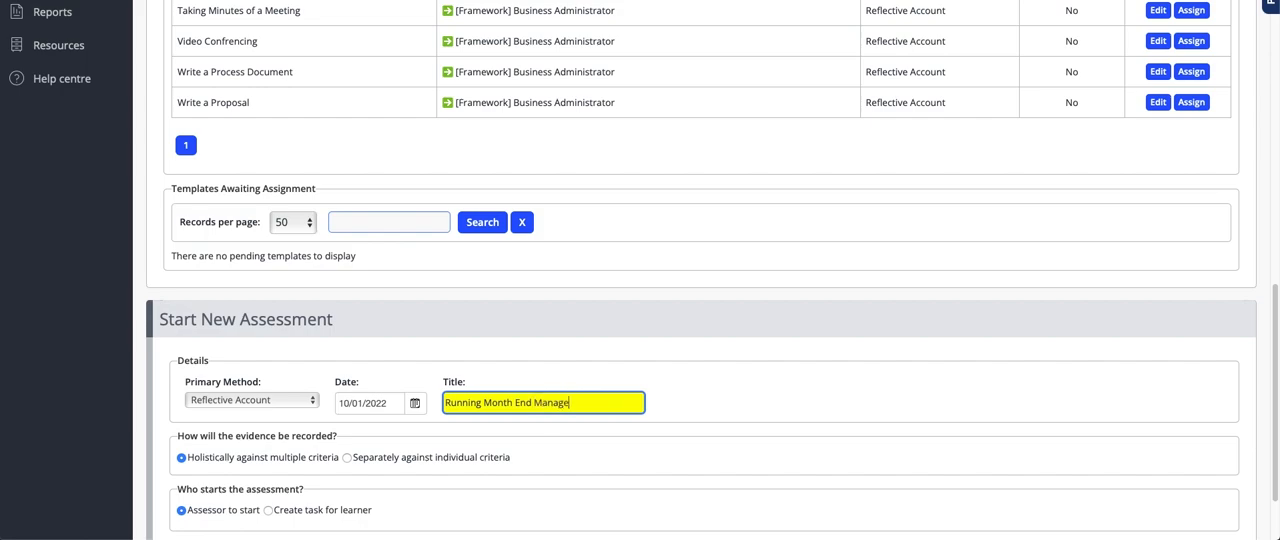
type("ment Report")
scroll(241, 506, "down", 1)
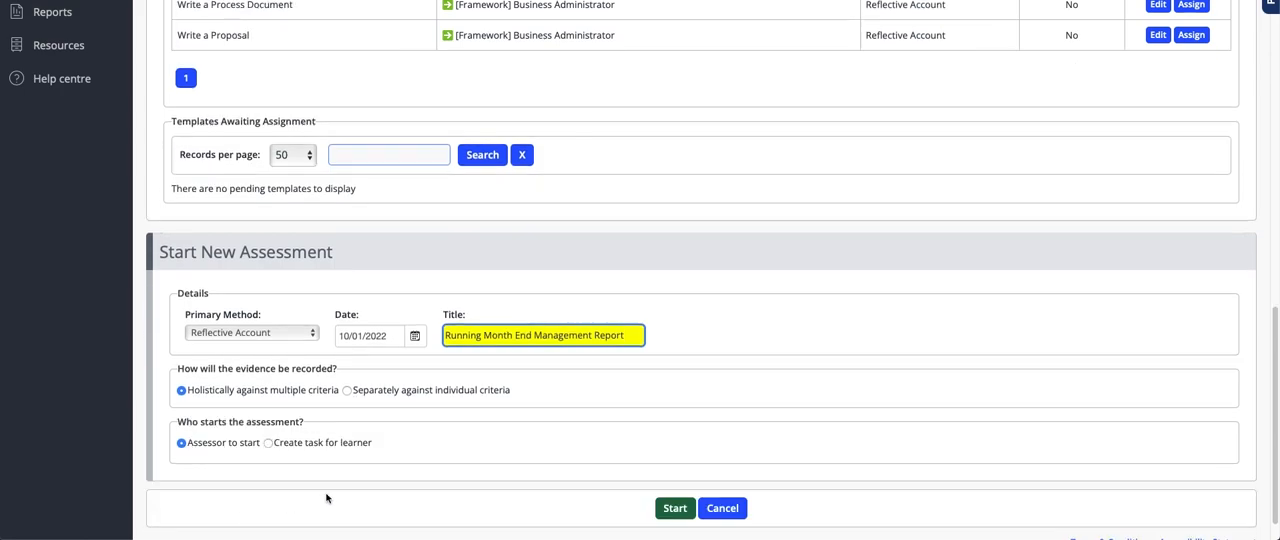
left_click(687, 514)
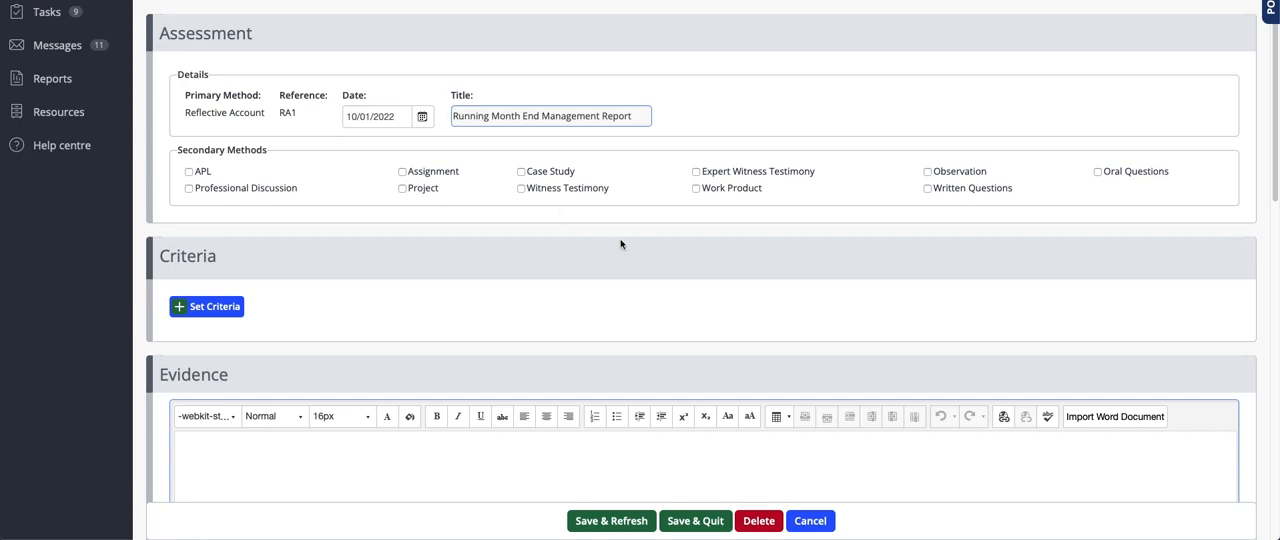
Add Work Product and Witness Testimony as secondary methods and open the criteria selection.
left_click(727, 191)
left_click(588, 194)
left_click(196, 311)
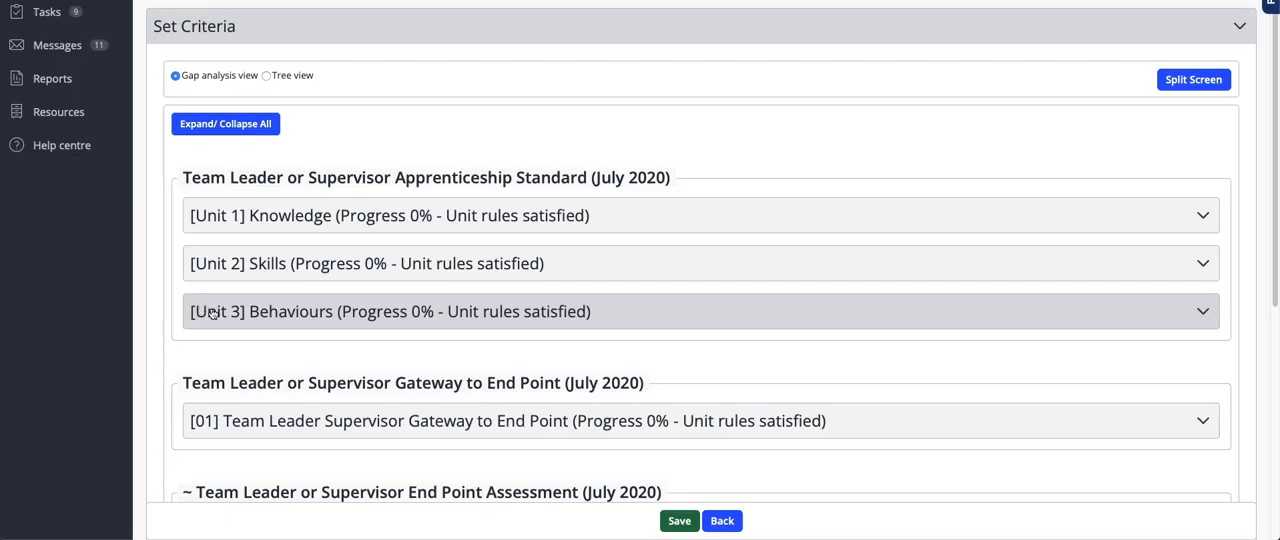
Select criterion K5.3 on data management under Organisational performance in the Unit 1 Knowledge criteria.
left_click(327, 226)
scroll(330, 240, "down", 5)
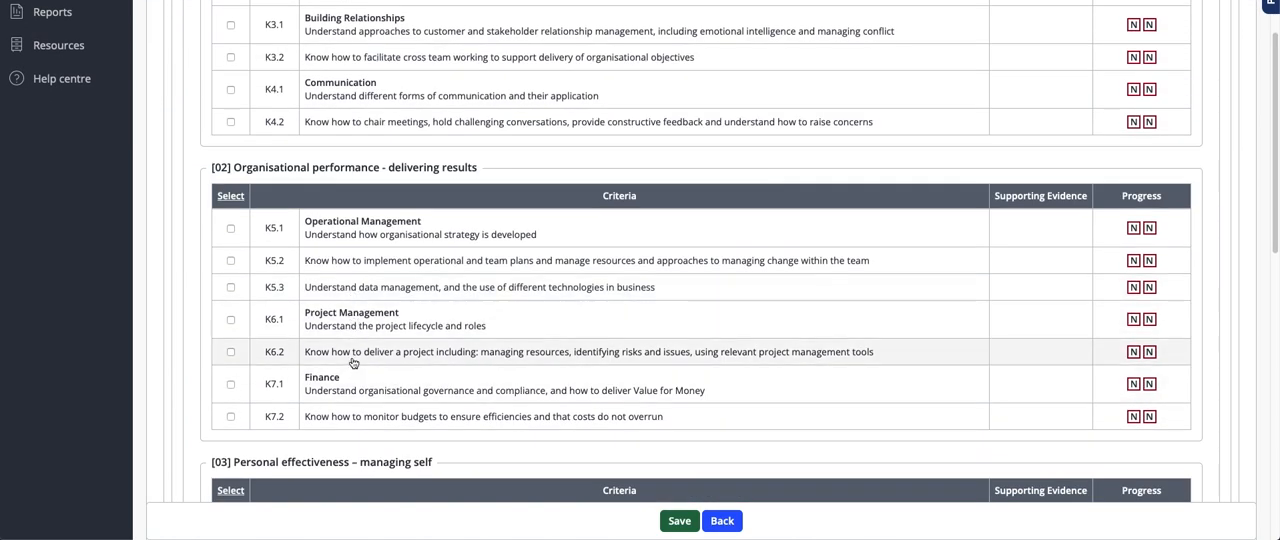
left_click(344, 298)
scroll(460, 340, "down", 10)
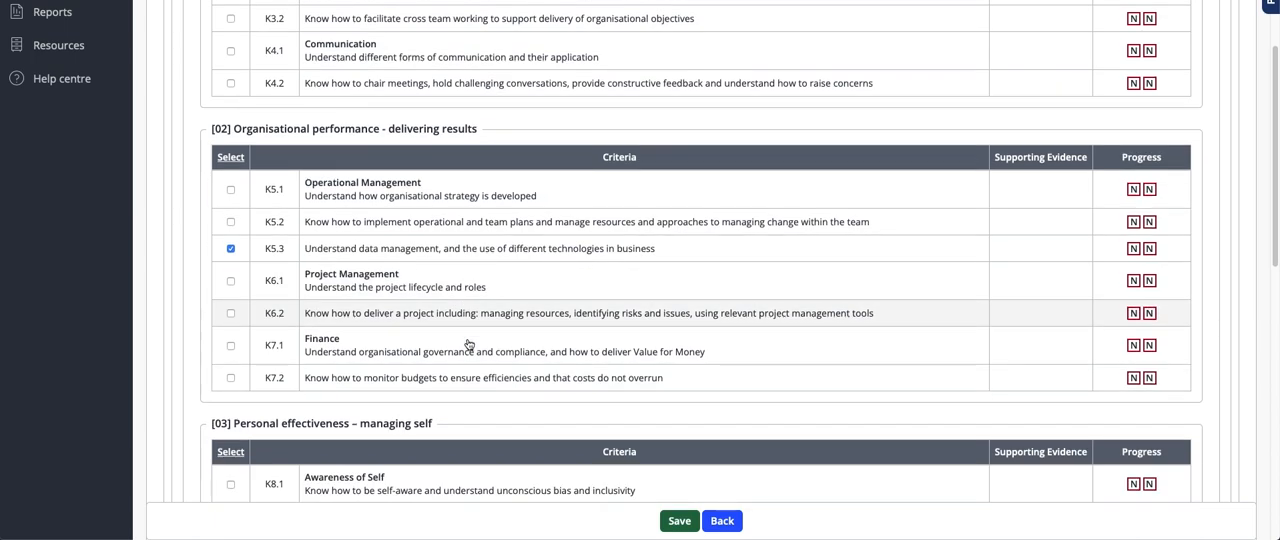
Select criteria S5.3, S5.4 and S10.1 in the Unit 2 Skills section.
scroll(398, 193, "up", 2)
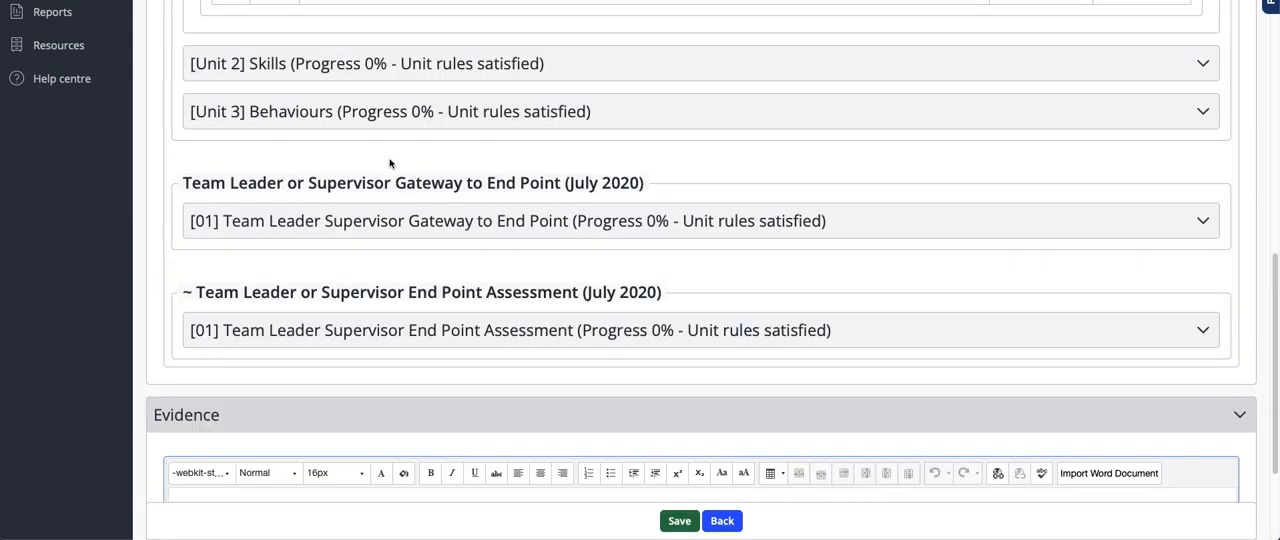
left_click(384, 83)
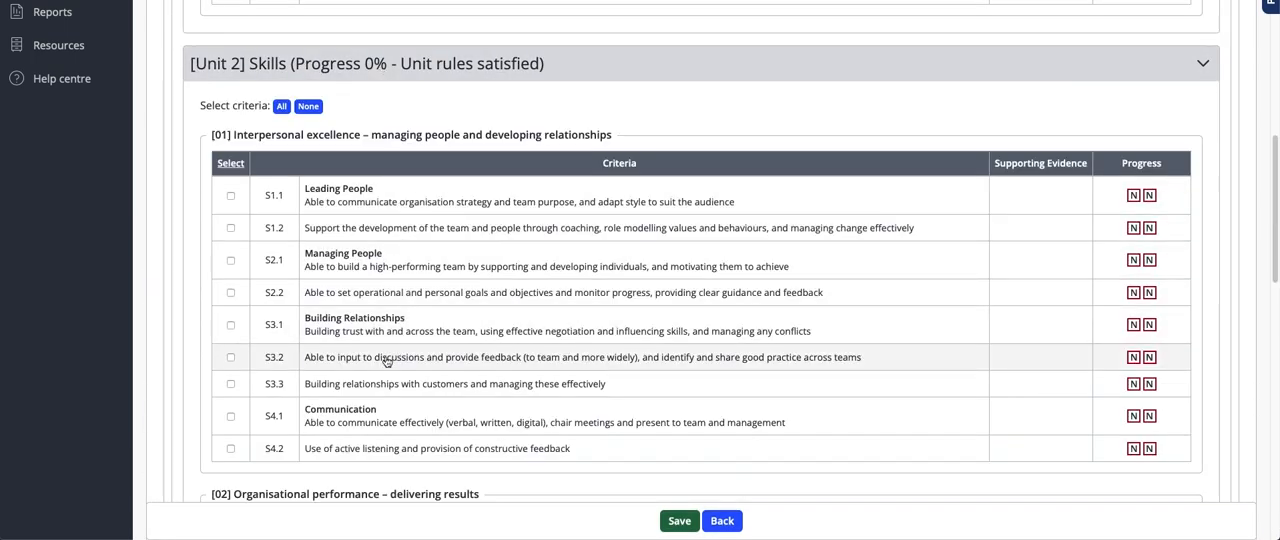
scroll(374, 363, "down", 3)
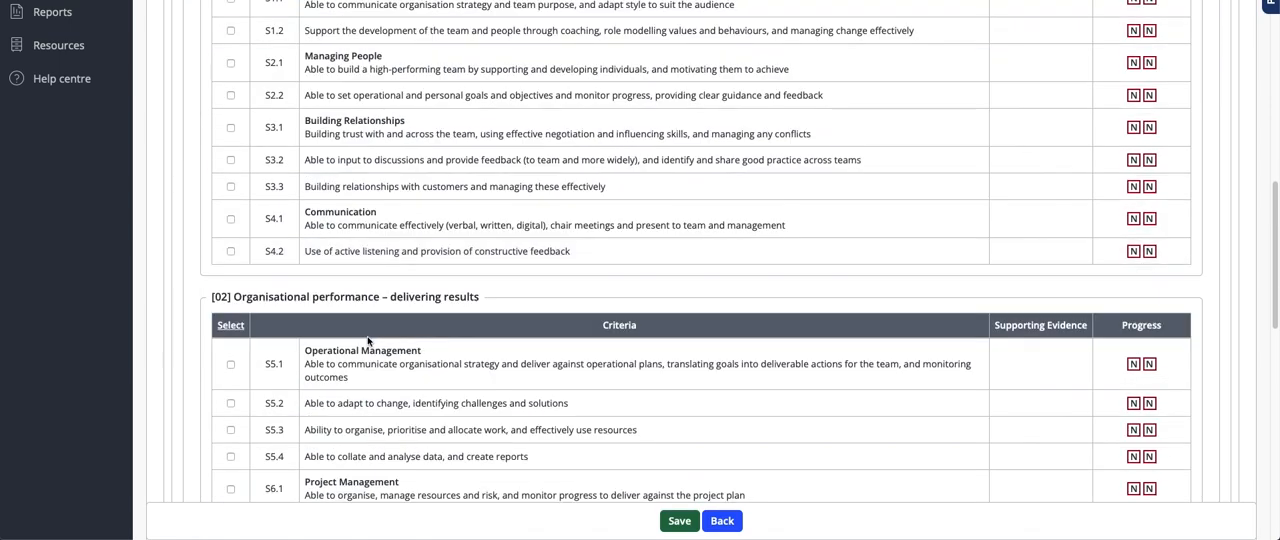
left_click(358, 419)
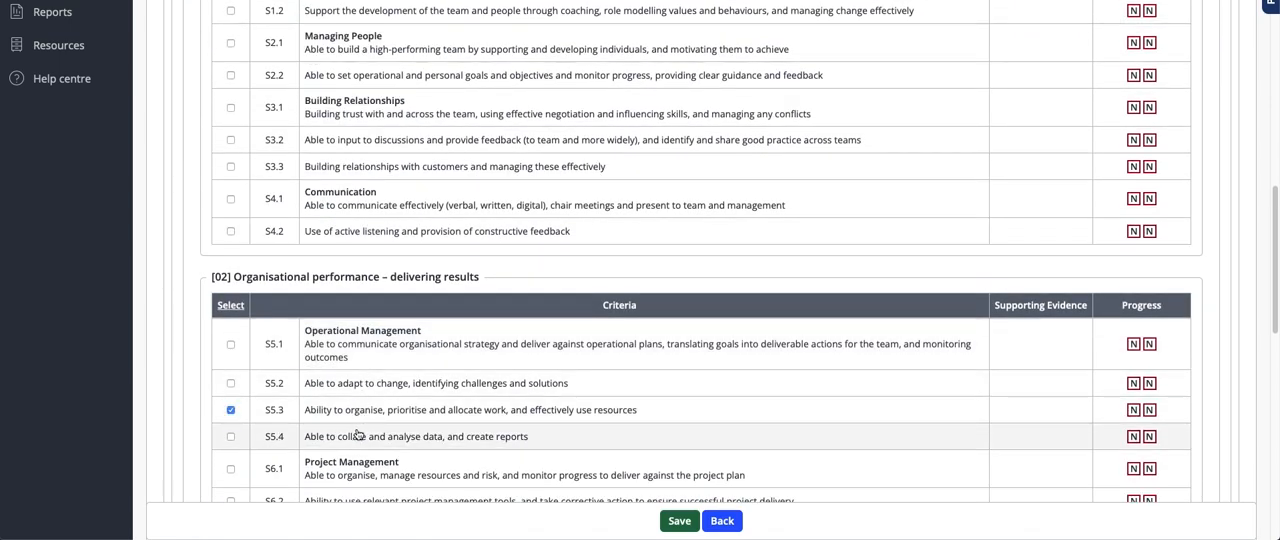
left_click(358, 441)
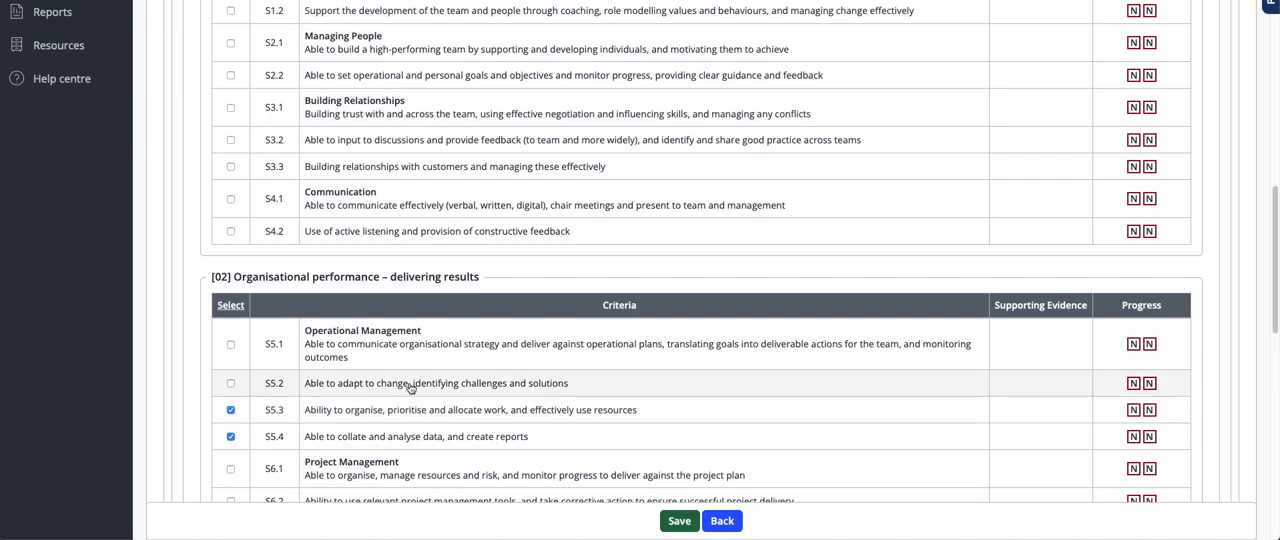
scroll(412, 400, "down", 4)
left_click(348, 381)
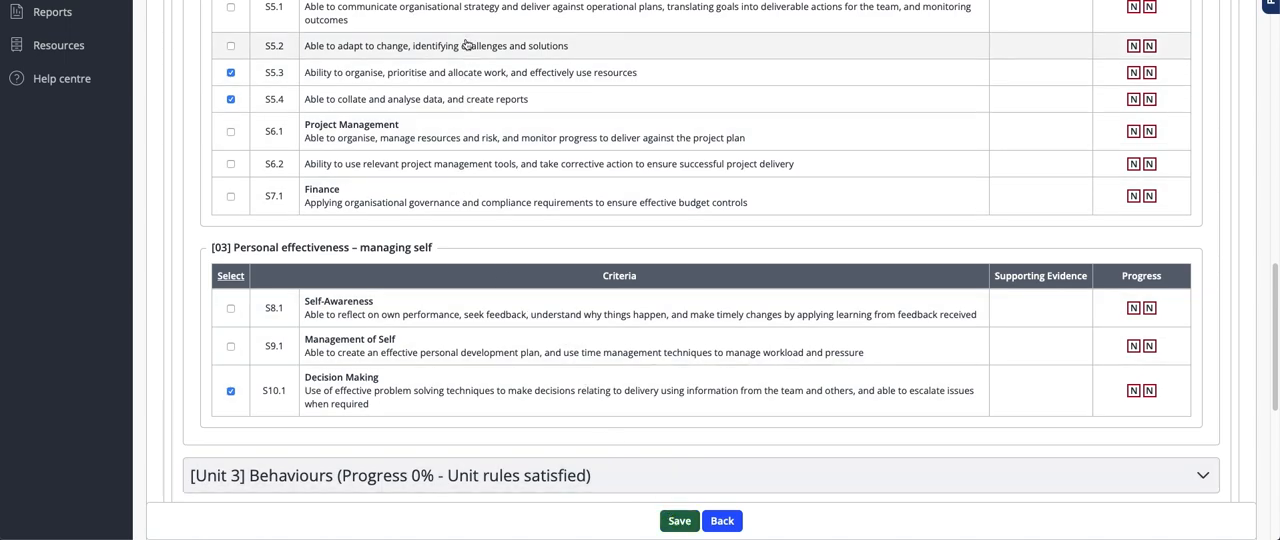
Save the selected criteria and return to the assessment.
left_click(689, 524)
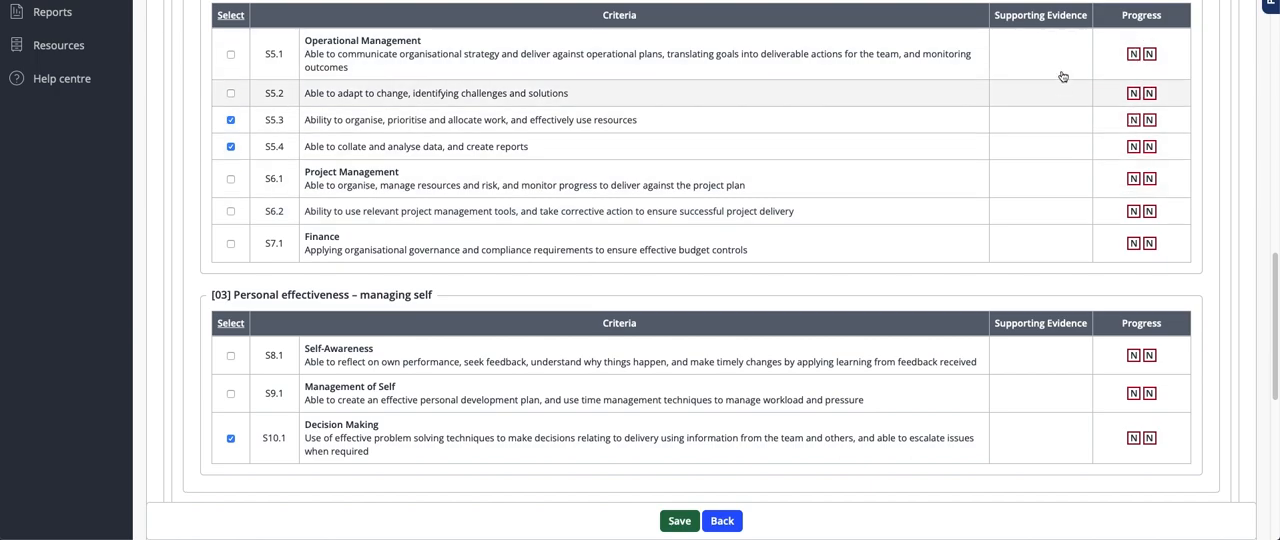
left_click(679, 520)
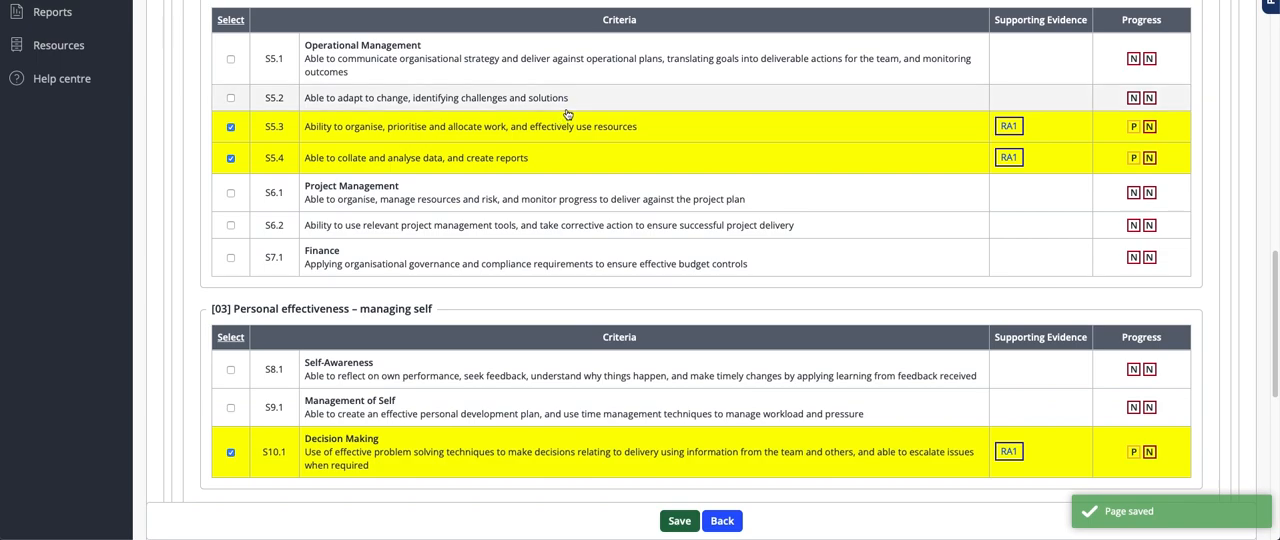
left_click(724, 521)
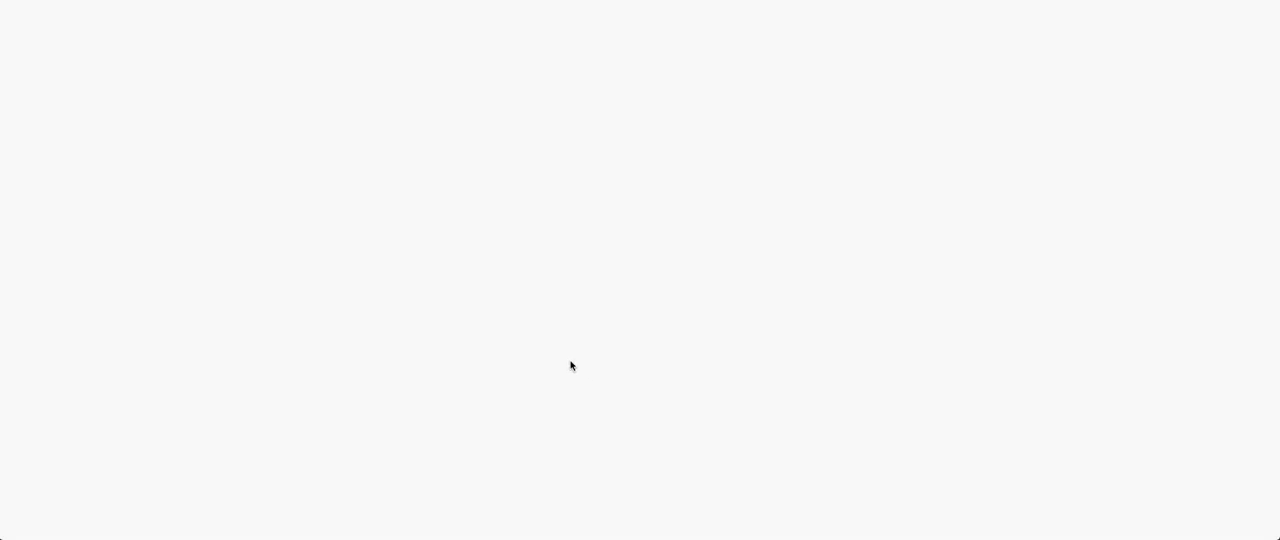
Upload the Alpha Project Planning Schedule Word document as an evidence attachment and return to the assessment.
scroll(407, 314, "down", 3)
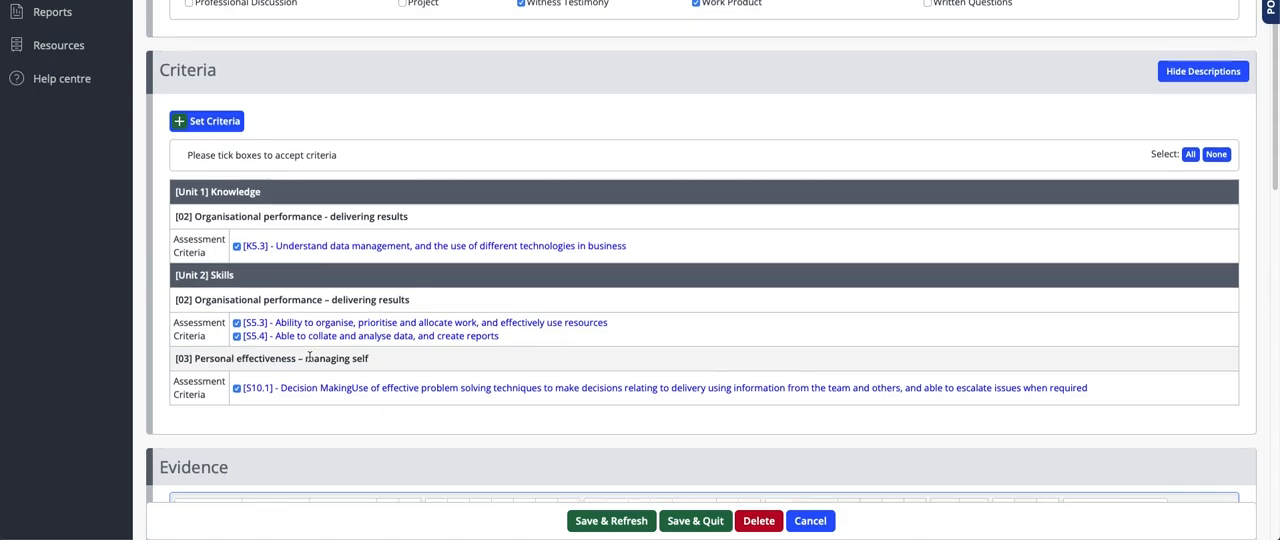
scroll(389, 357, "down", 1)
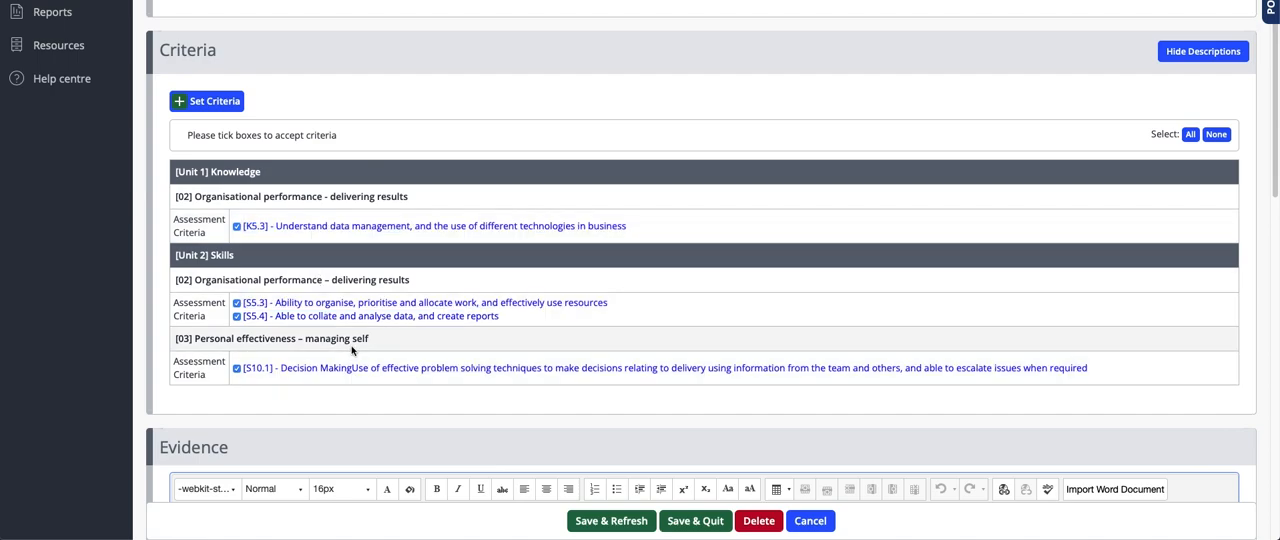
scroll(352, 350, "down", 1)
scroll(352, 350, "down", 3)
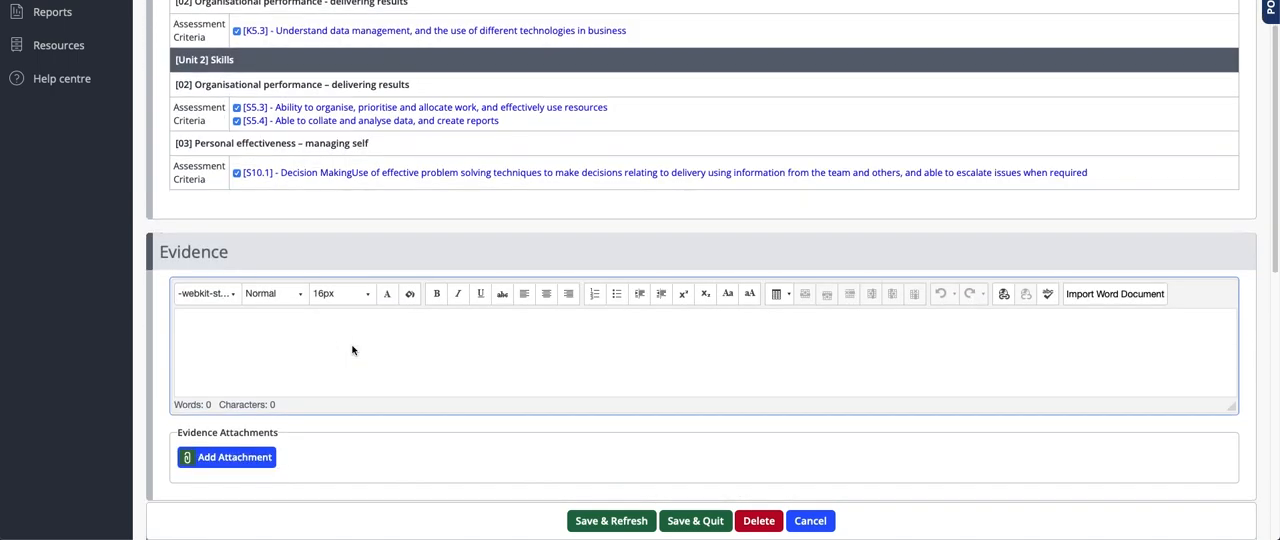
left_click(234, 321)
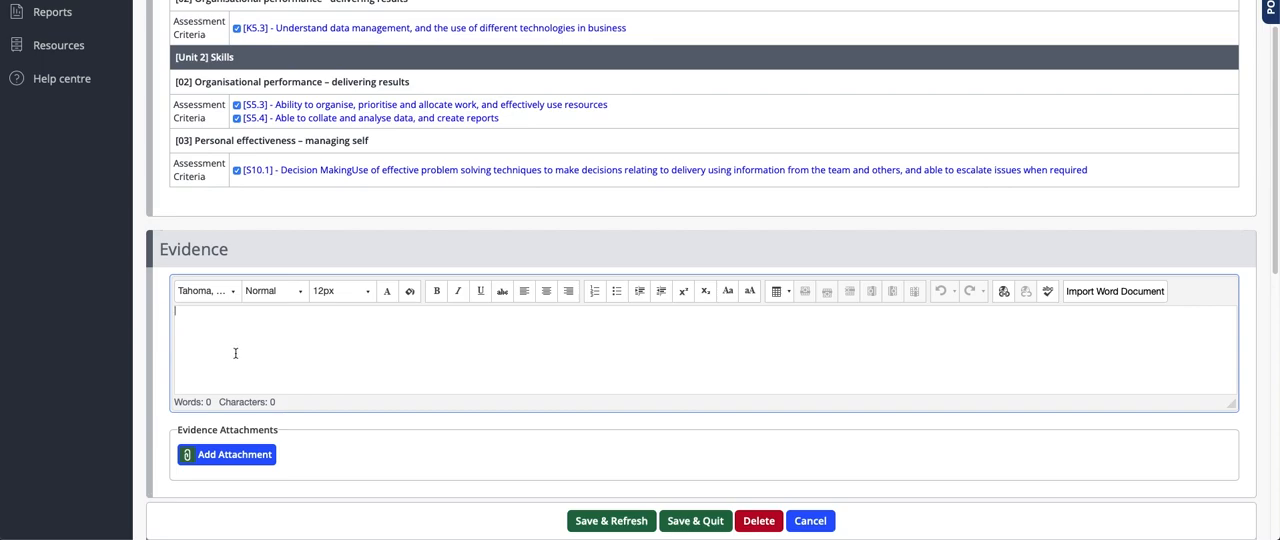
scroll(245, 374, "down", 1)
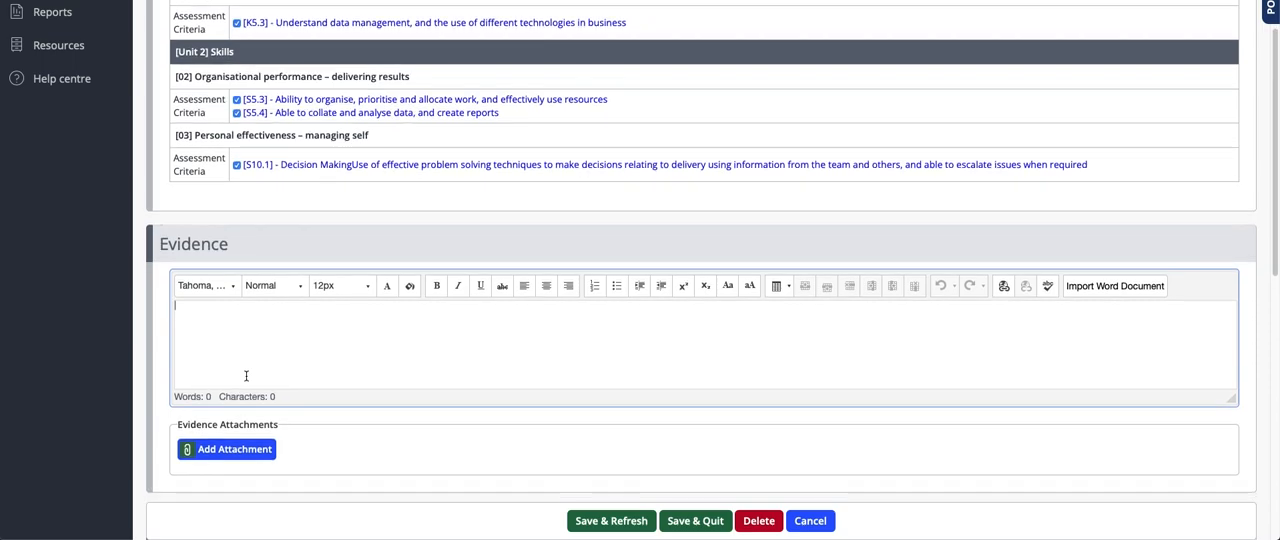
left_click(203, 456)
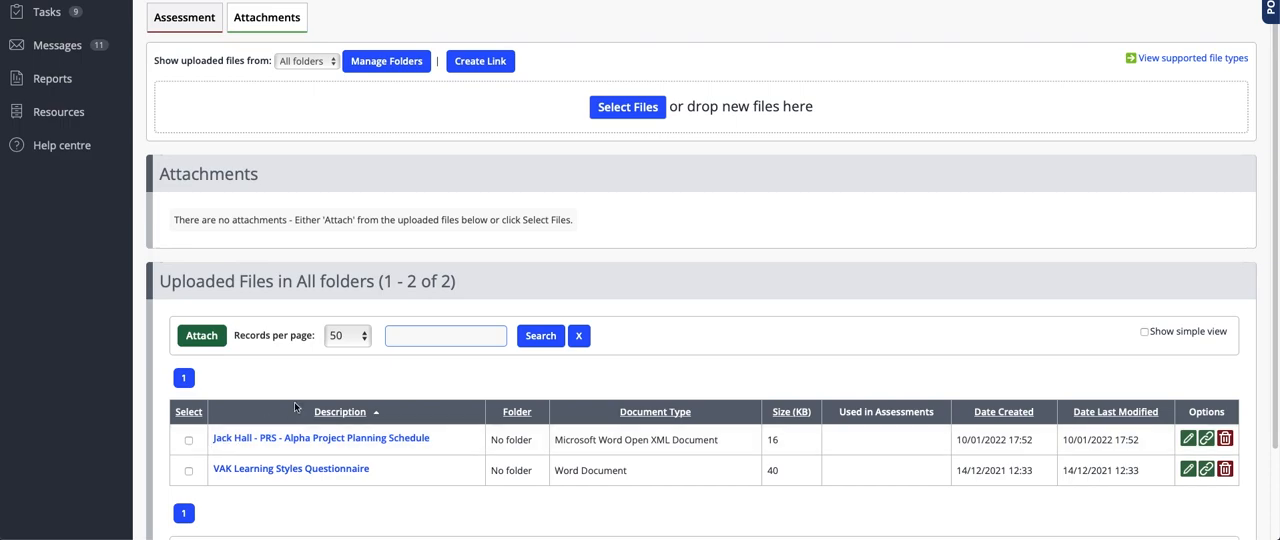
left_click(600, 114)
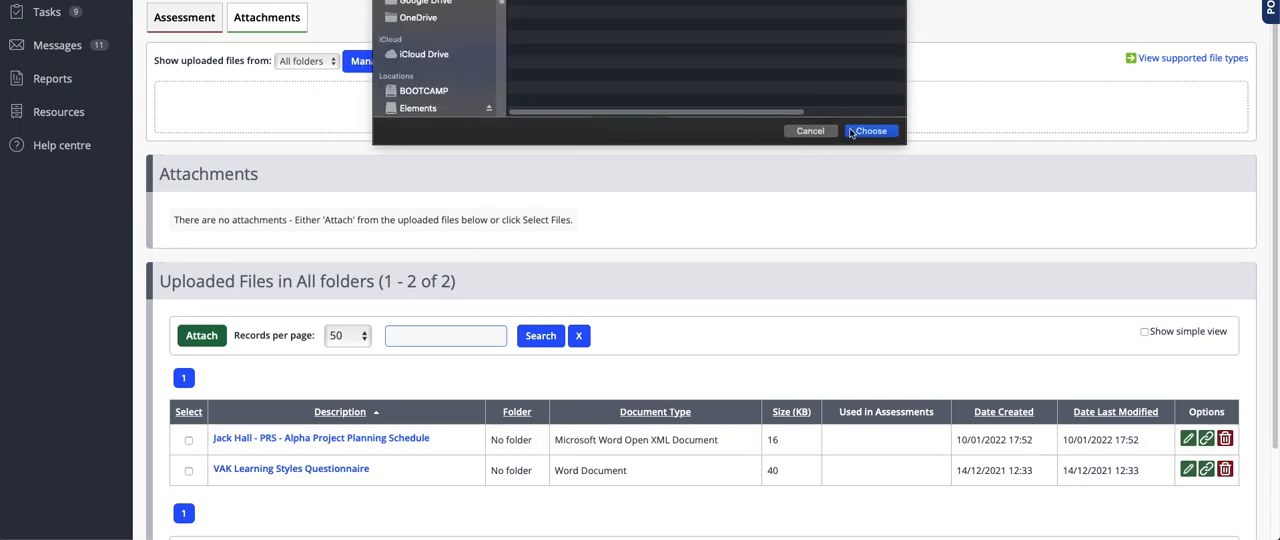
left_click(866, 127)
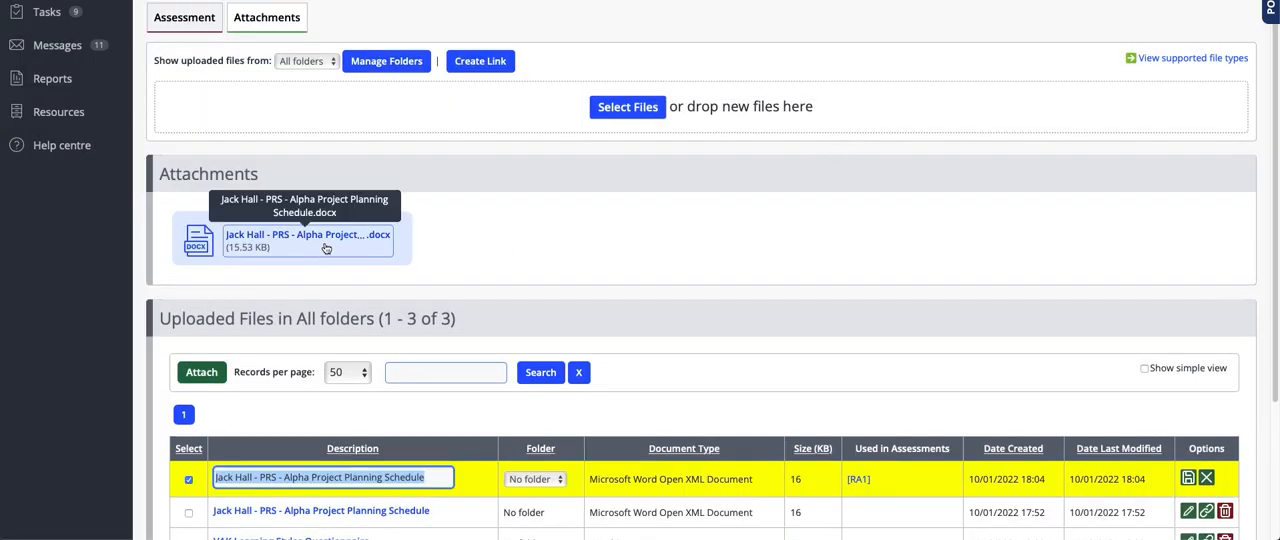
scroll(477, 279, "down", 3)
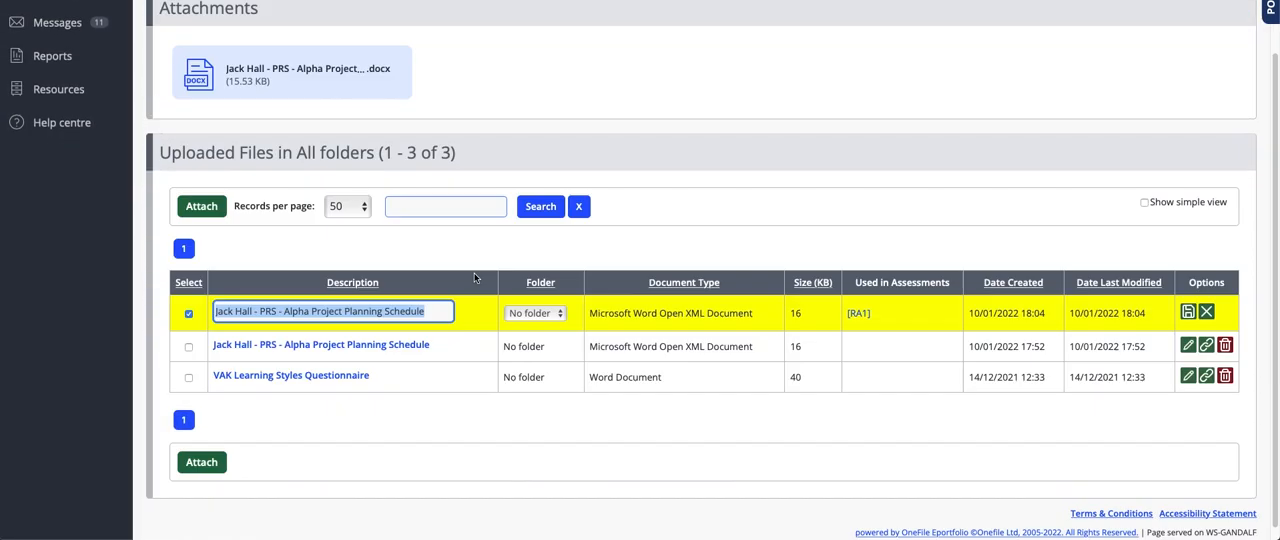
scroll(477, 279, "up", 3)
left_click(205, 24)
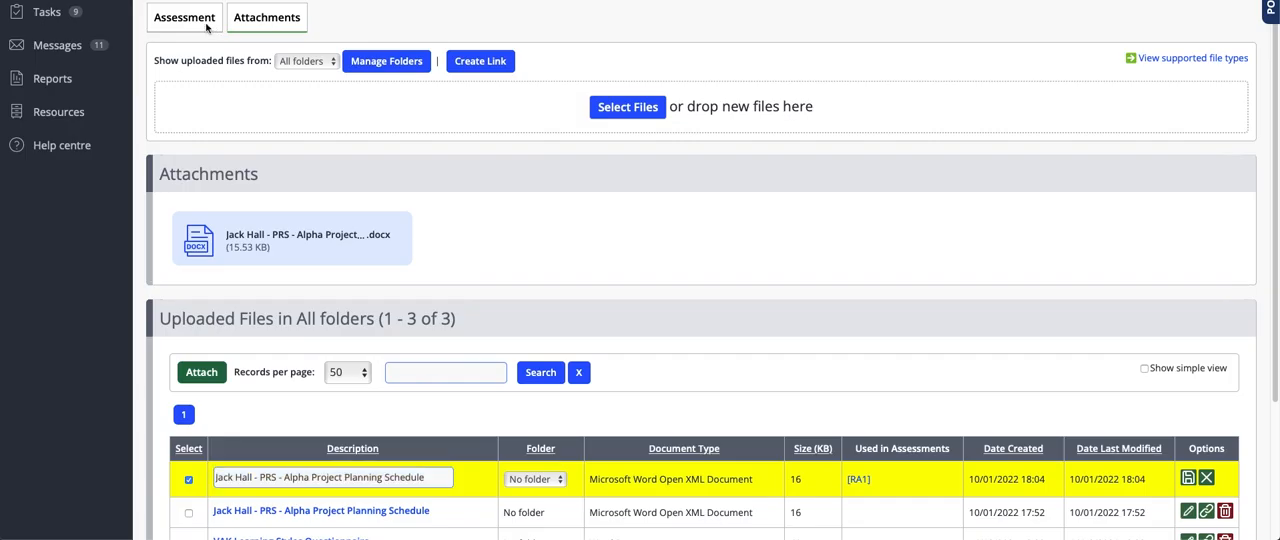
Review the assessment's Evidence, Feedback & Comments, Visit and Timesheet sections.
scroll(384, 312, "down", 10)
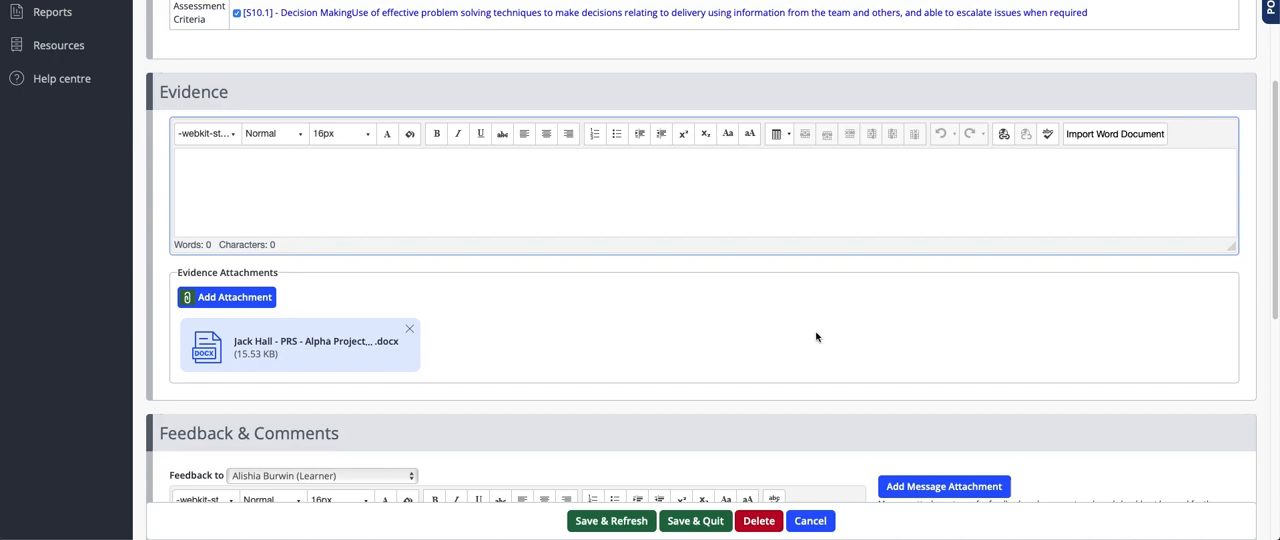
scroll(806, 327, "down", 1)
scroll(806, 327, "down", 1)
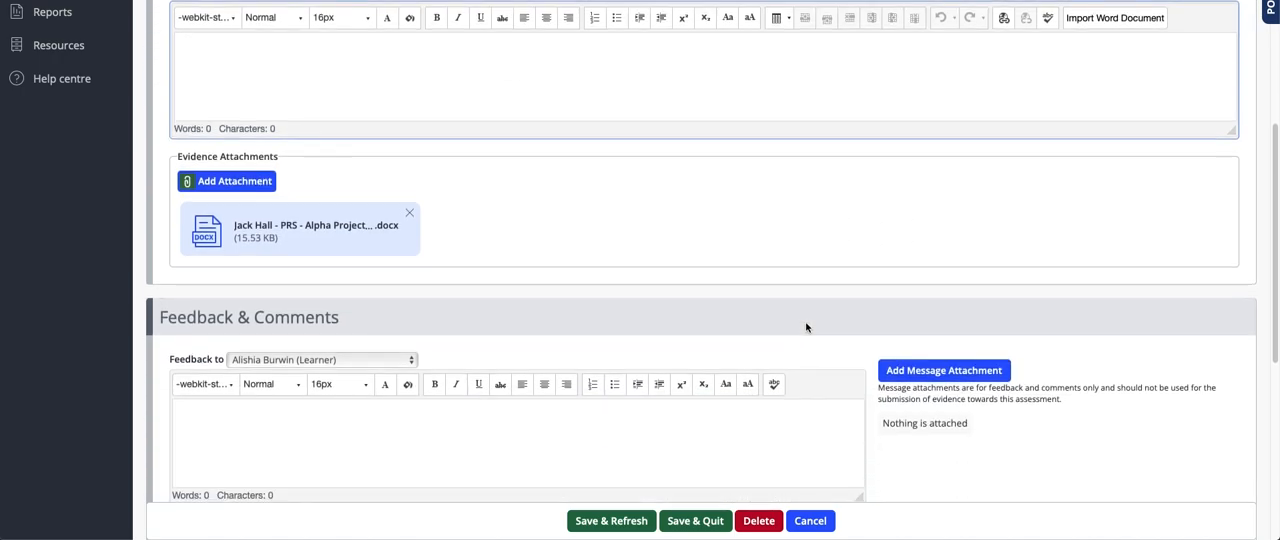
scroll(806, 328, "down", 1)
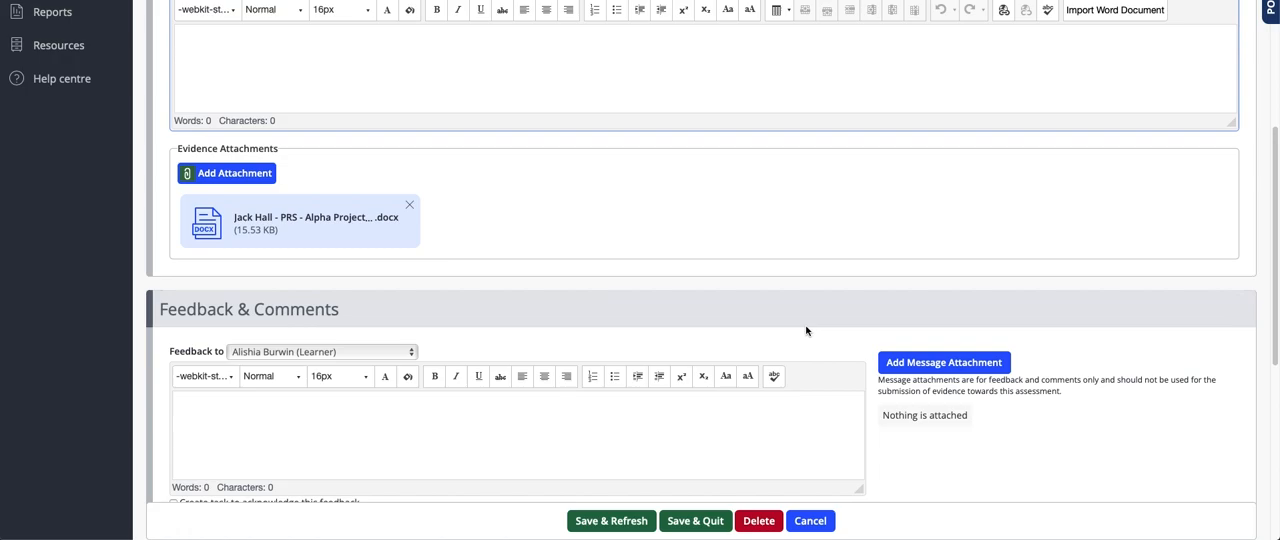
scroll(807, 331, "down", 2)
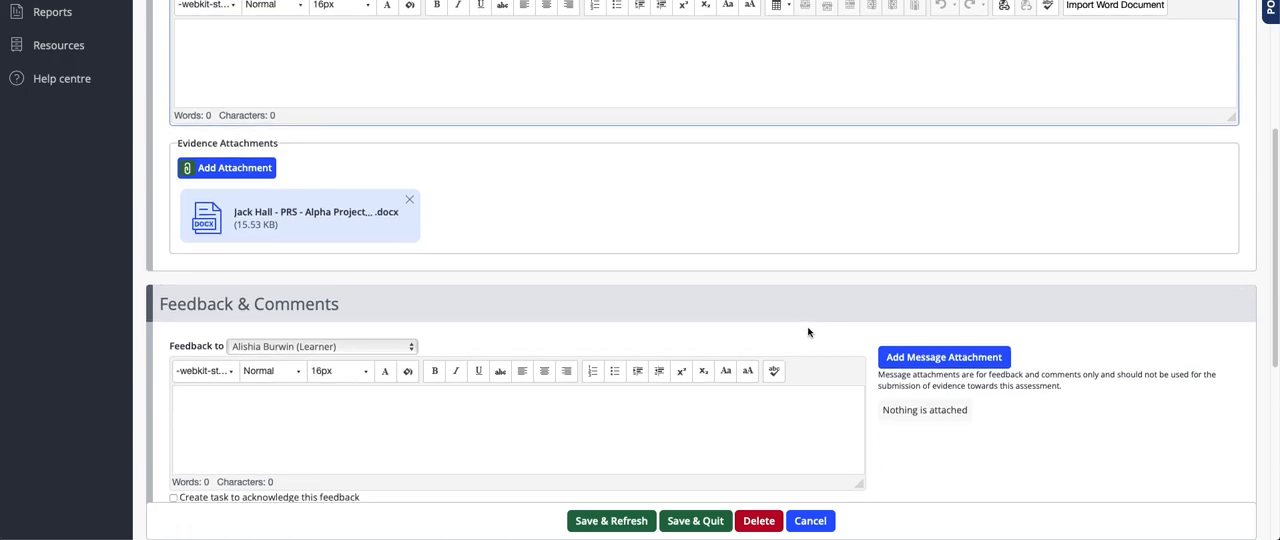
scroll(808, 332, "down", 4)
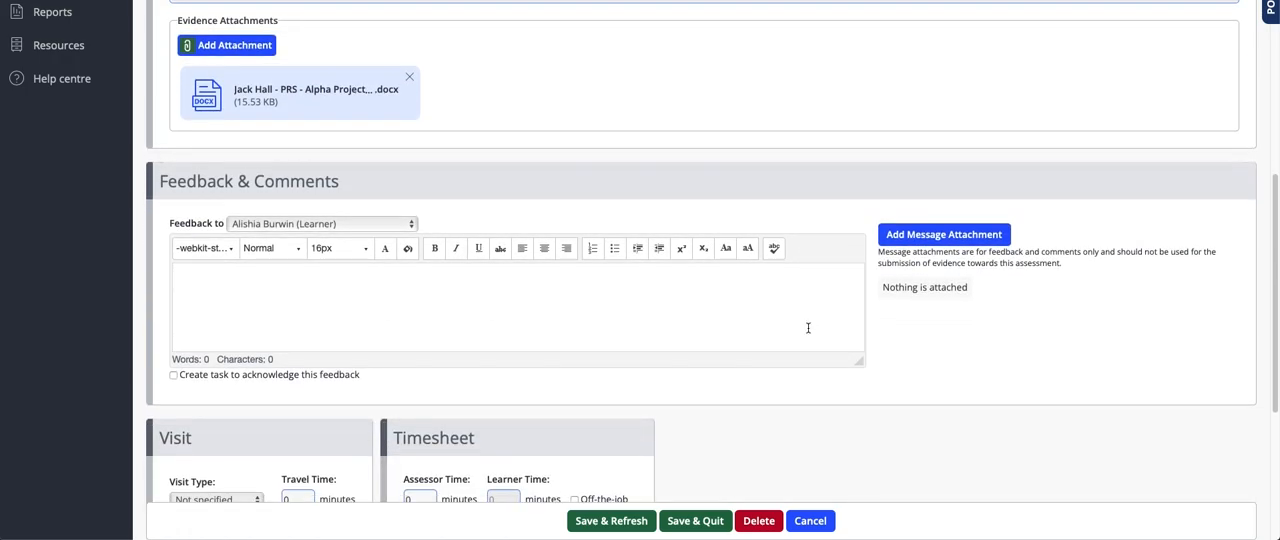
scroll(808, 327, "down", 1)
scroll(808, 327, "down", 1)
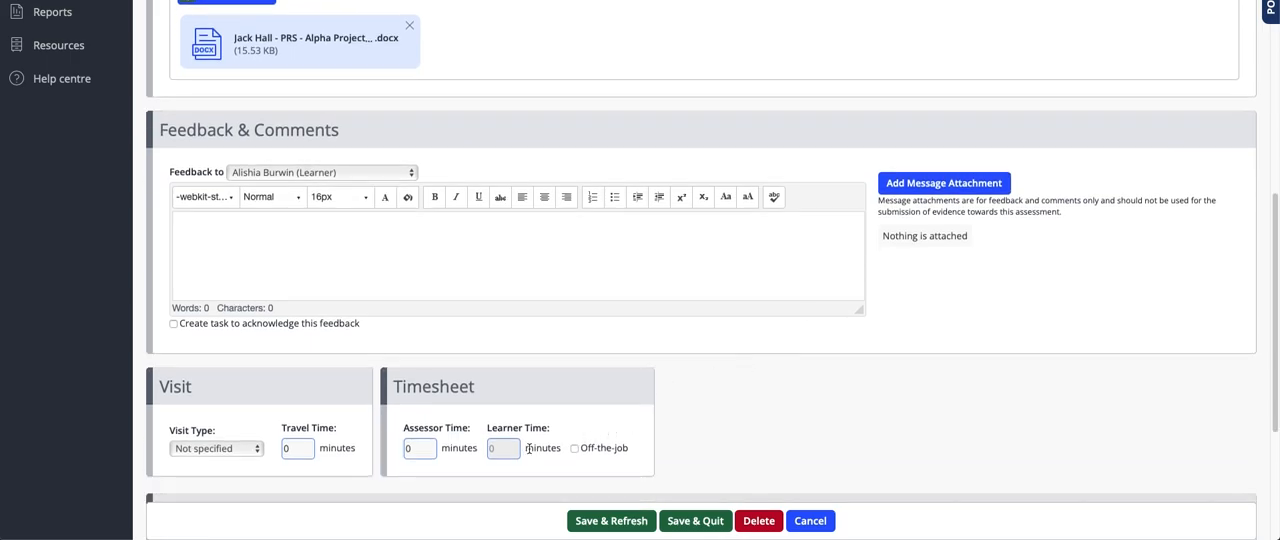